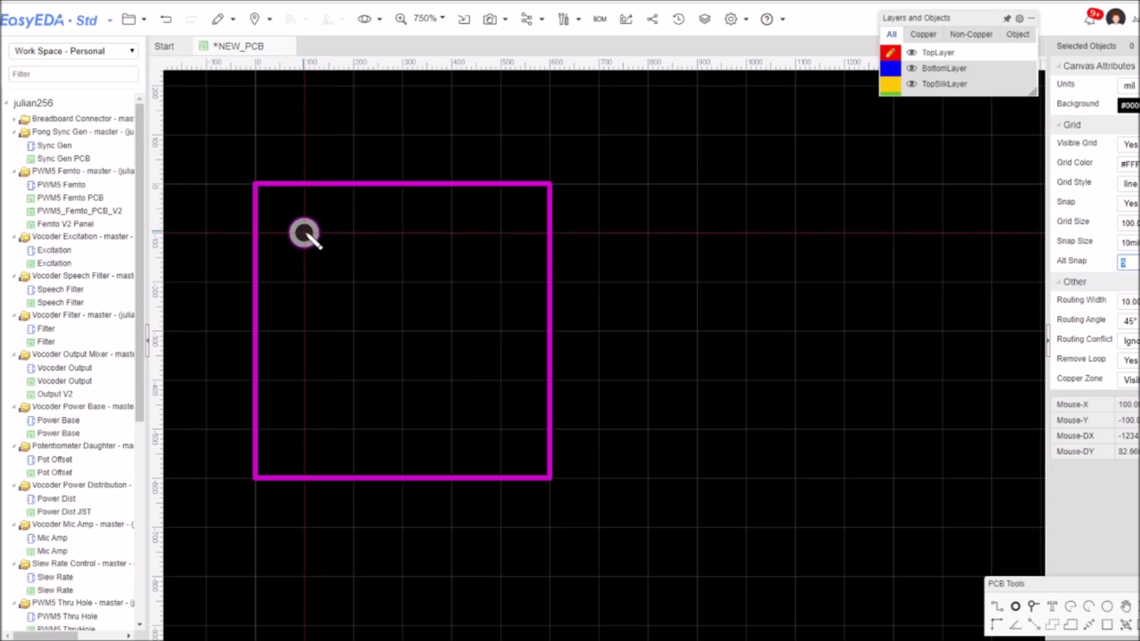
Place four corner pads inside the board outline at X 100 and 500 mil, Y -100 and -500 mil.
left_click(304, 233)
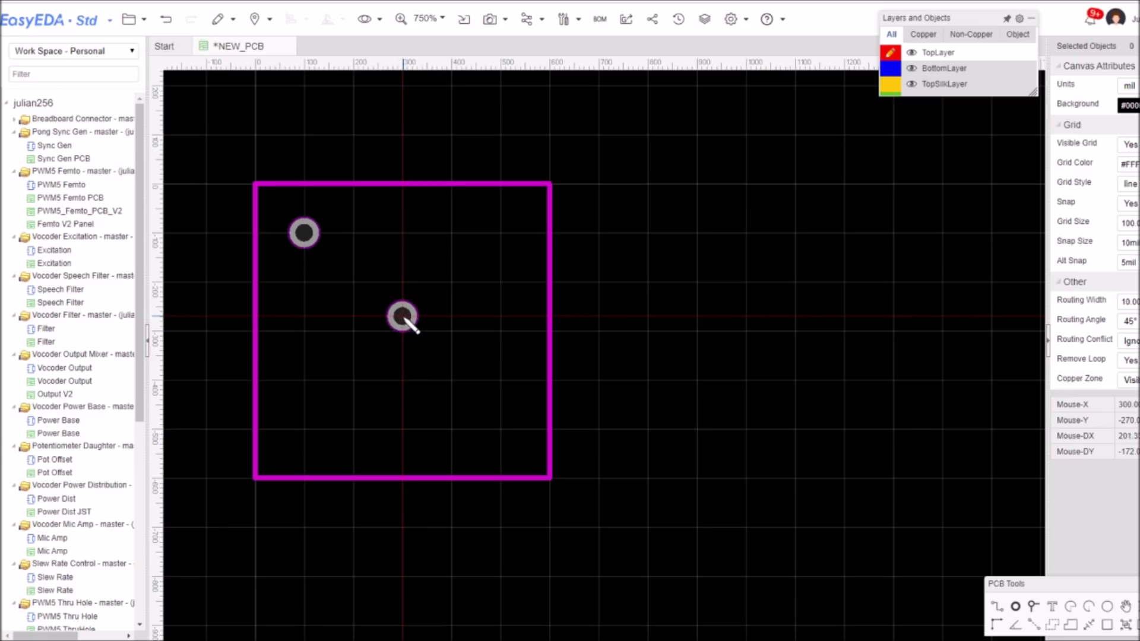
left_click(319, 336)
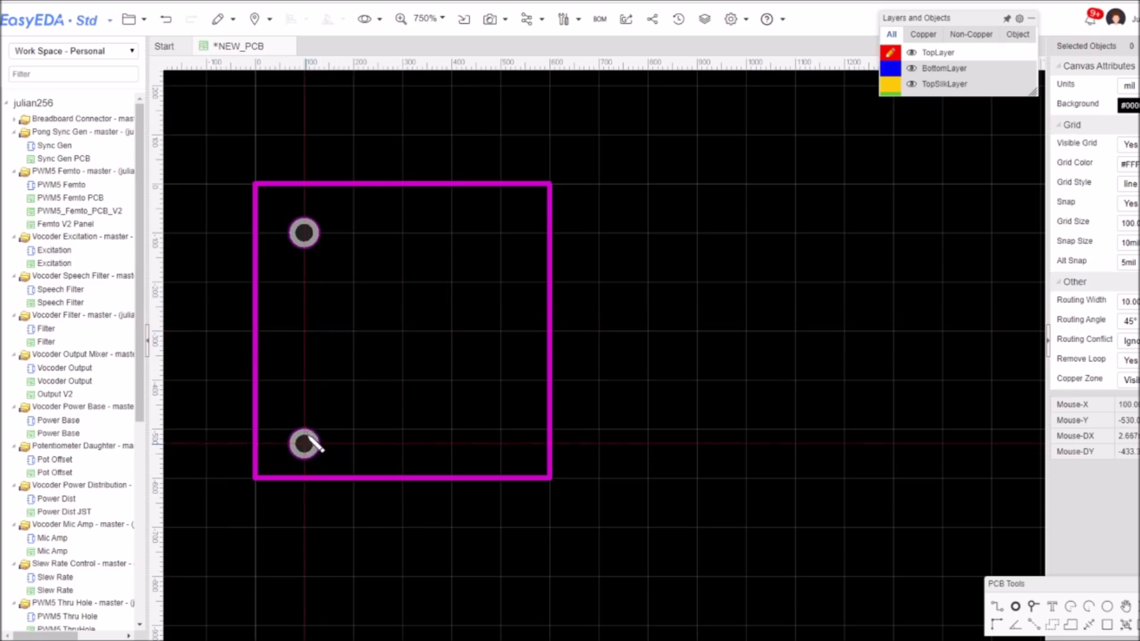
left_click(304, 430)
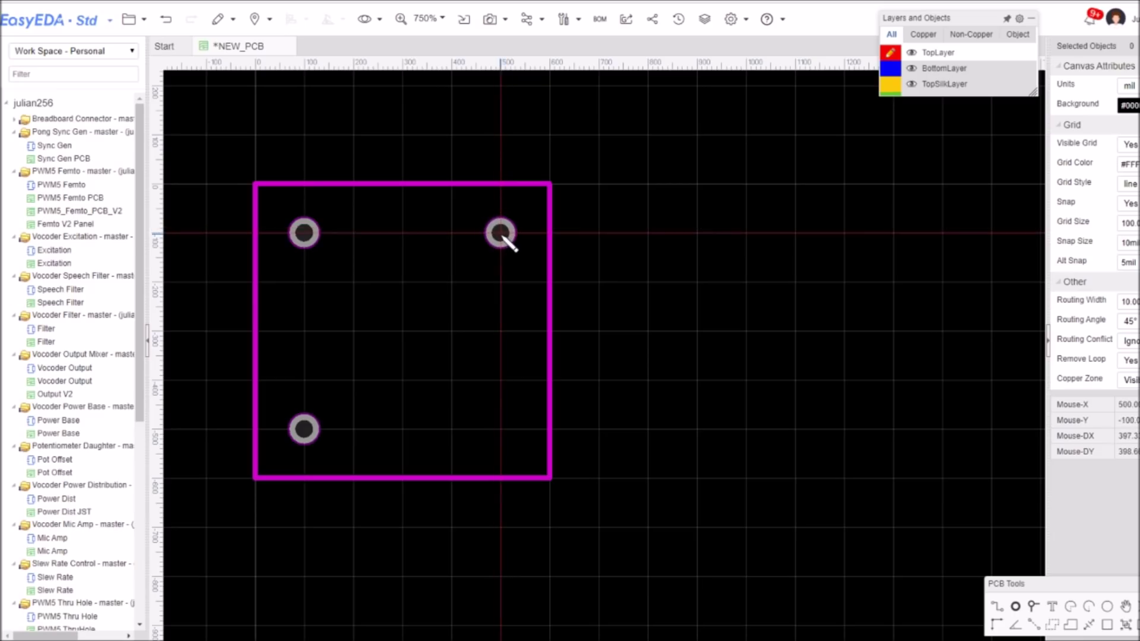
left_click(501, 233)
left_click(500, 430)
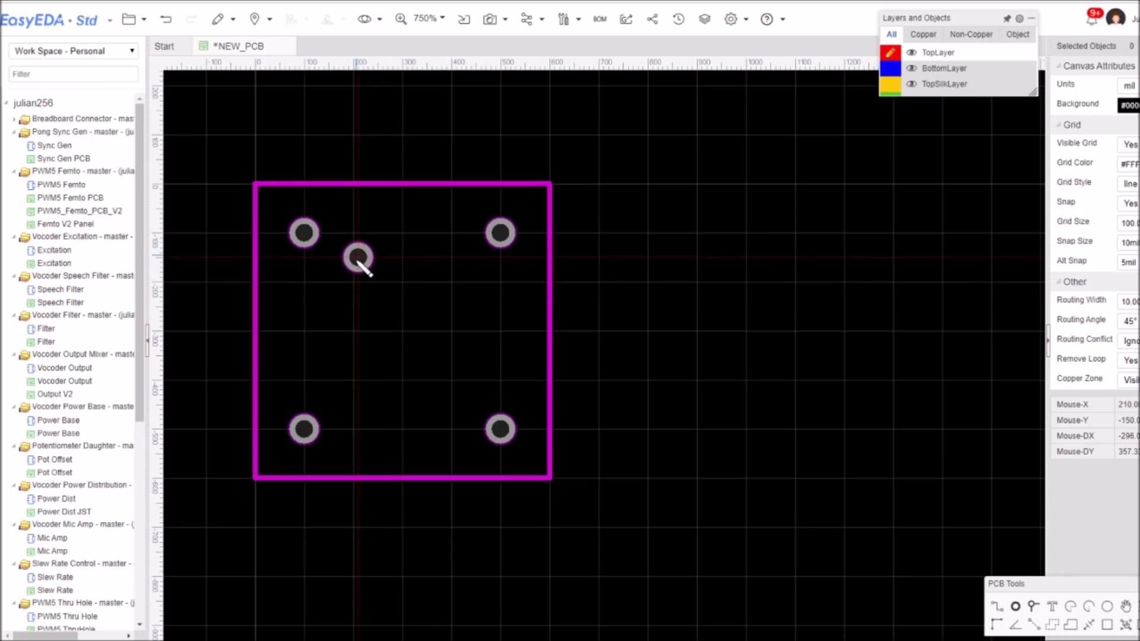
Place two inner columns of four pads at X 200 and 400 mil, spaced 100 mil apart from Y -150 to -450, realigning the offset pad.
left_click(353, 257)
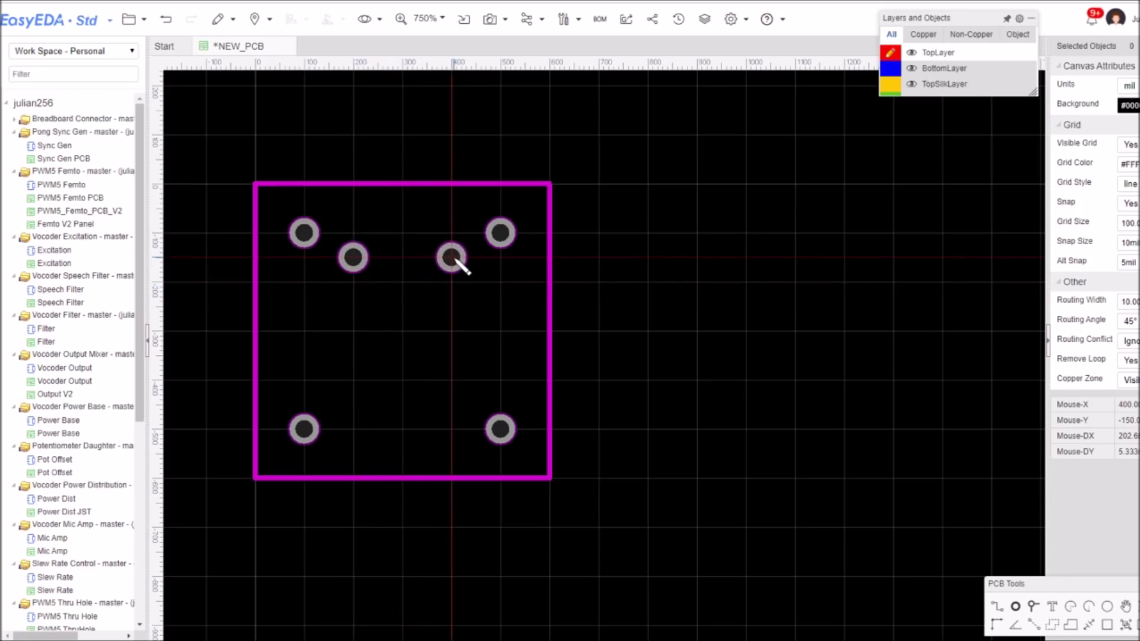
left_click(451, 257)
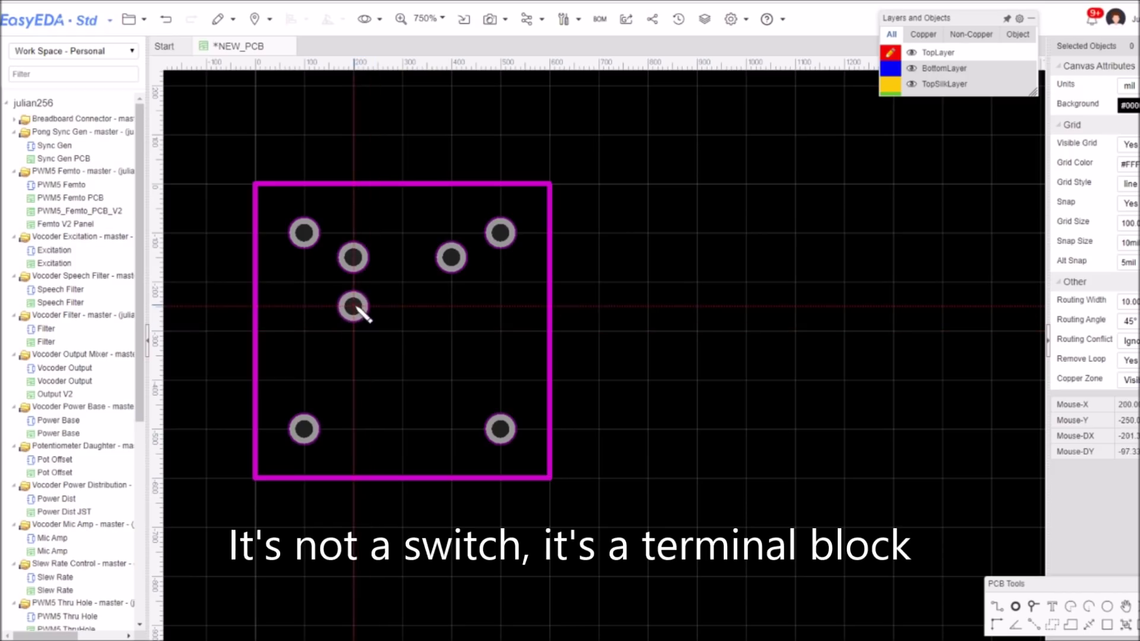
left_click(354, 307)
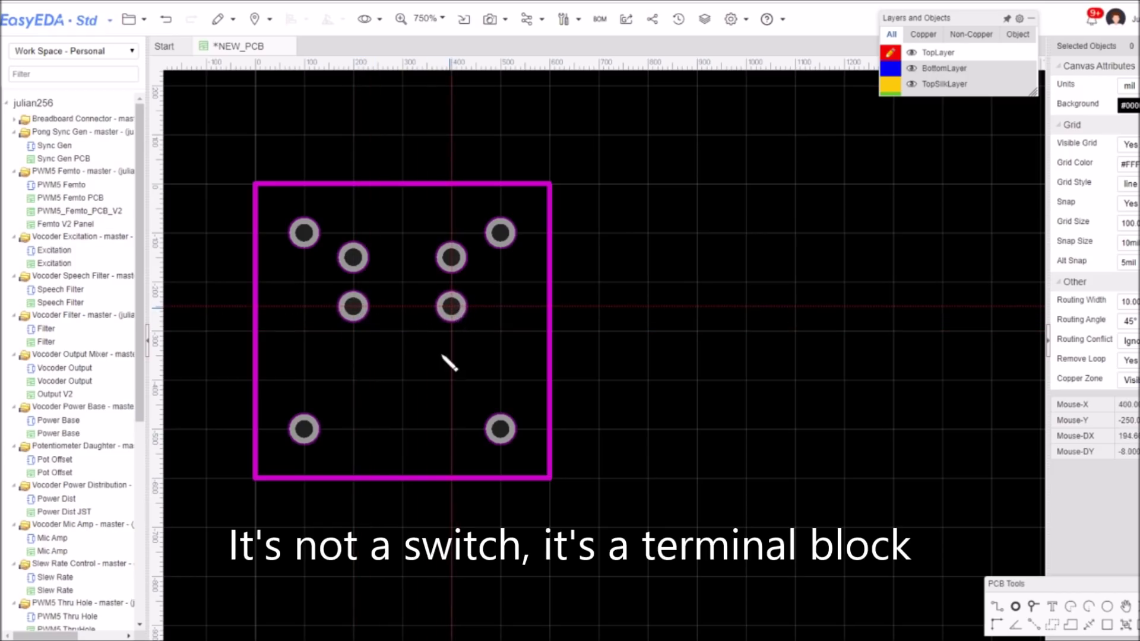
left_click(358, 355)
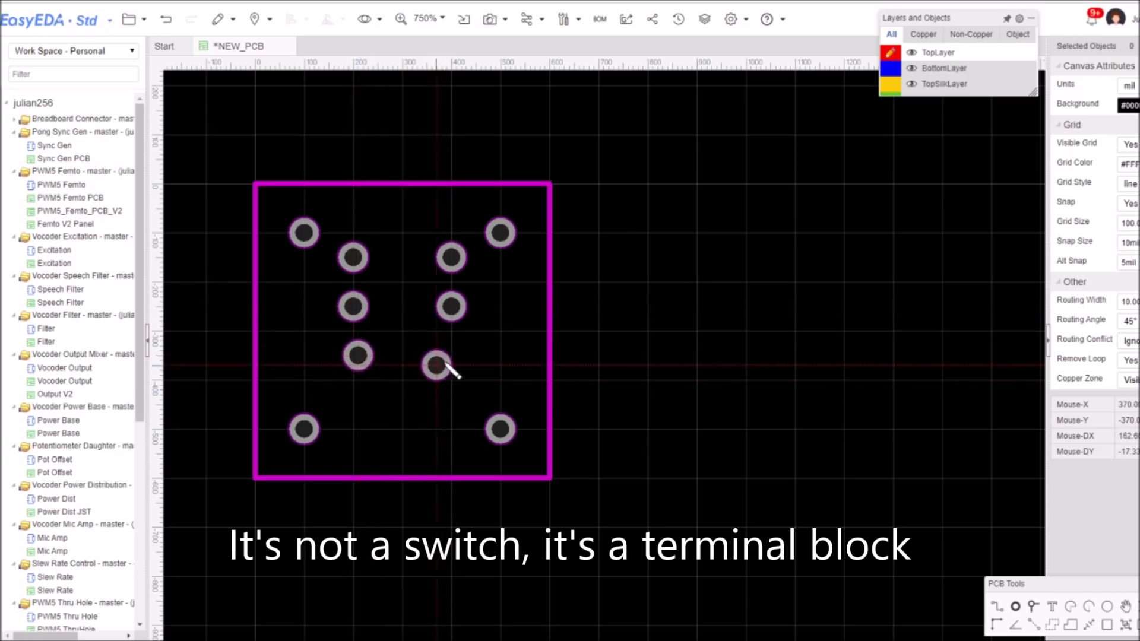
left_click(451, 356)
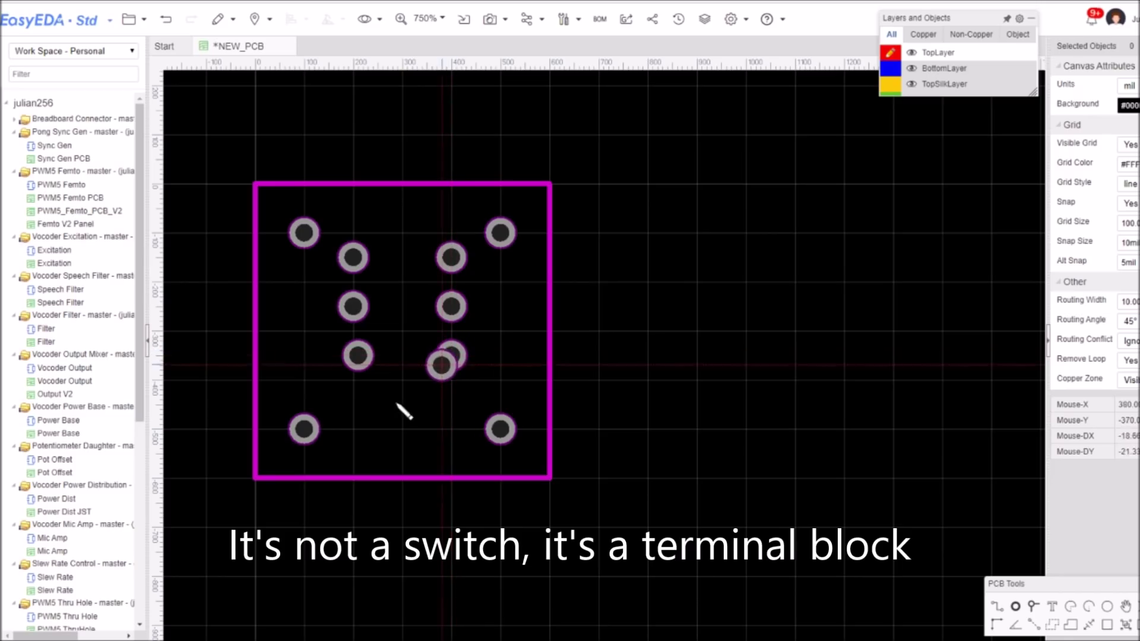
left_click(353, 404)
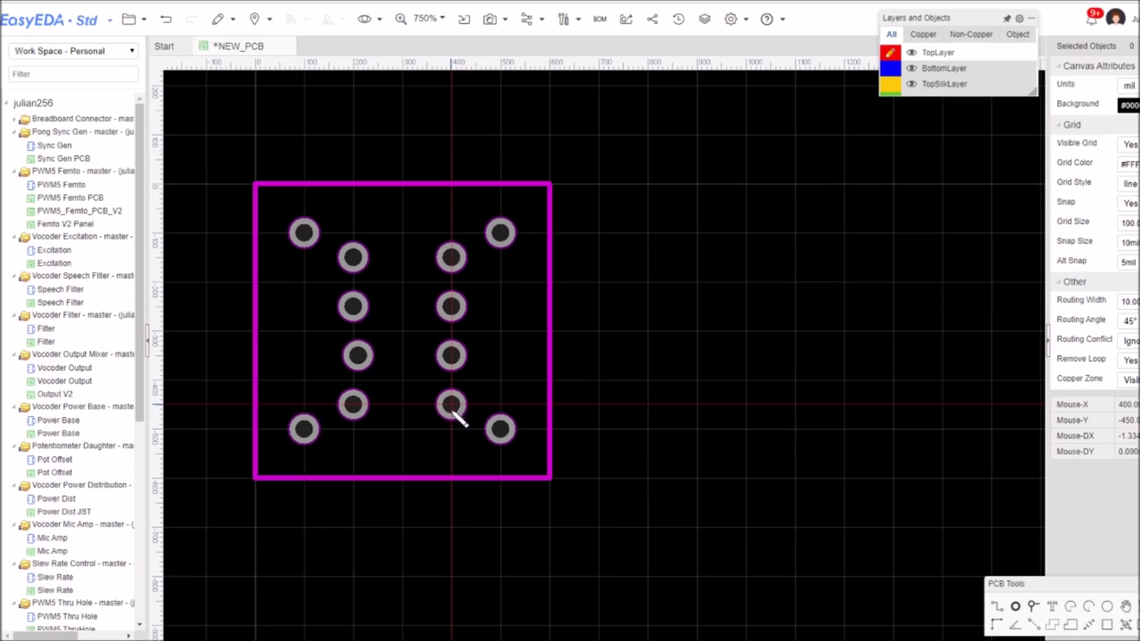
left_click(451, 405)
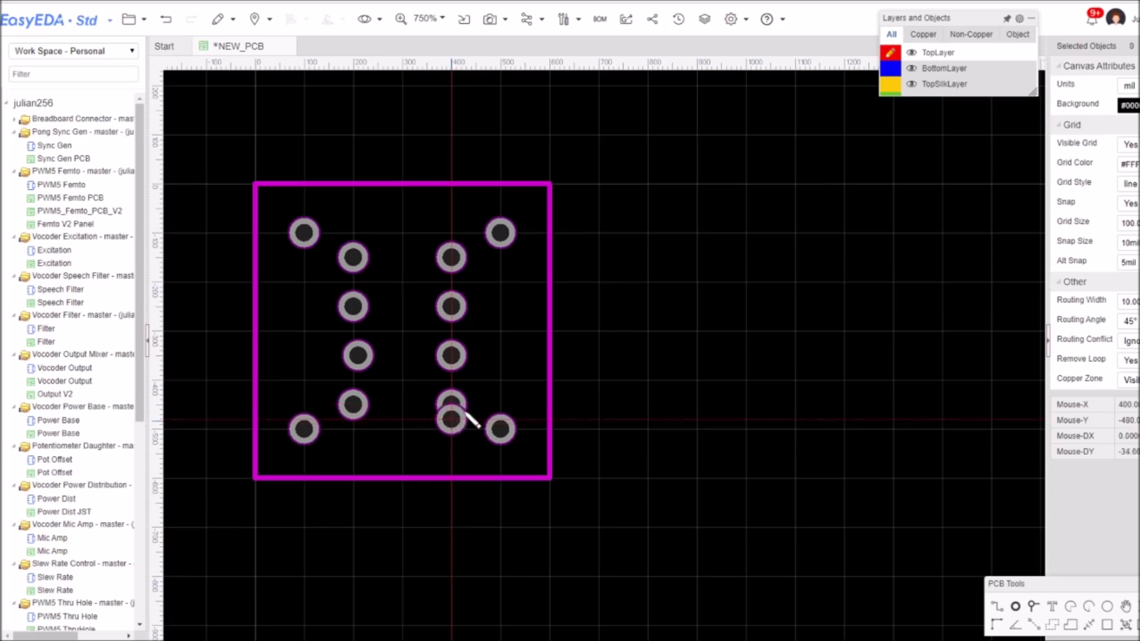
left_click(357, 356)
left_click(667, 410)
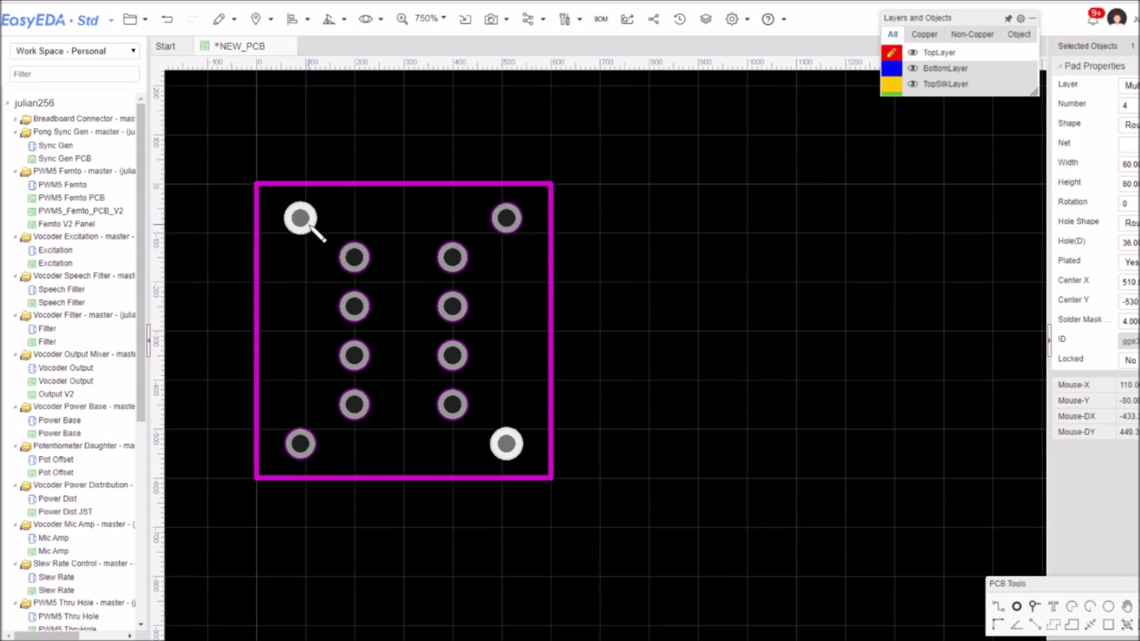
Move the four corner pads outward horizontally to X 80 mil on one side and X 520 mil on the other.
left_click_drag(311, 219, 309, 218)
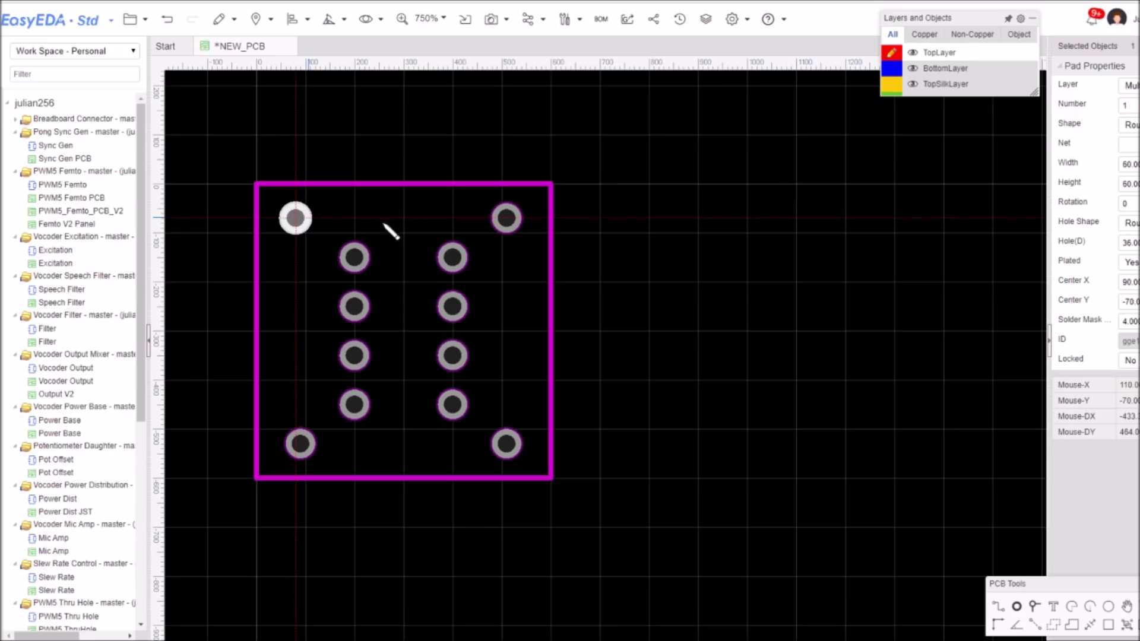
left_click_drag(526, 222, 530, 222)
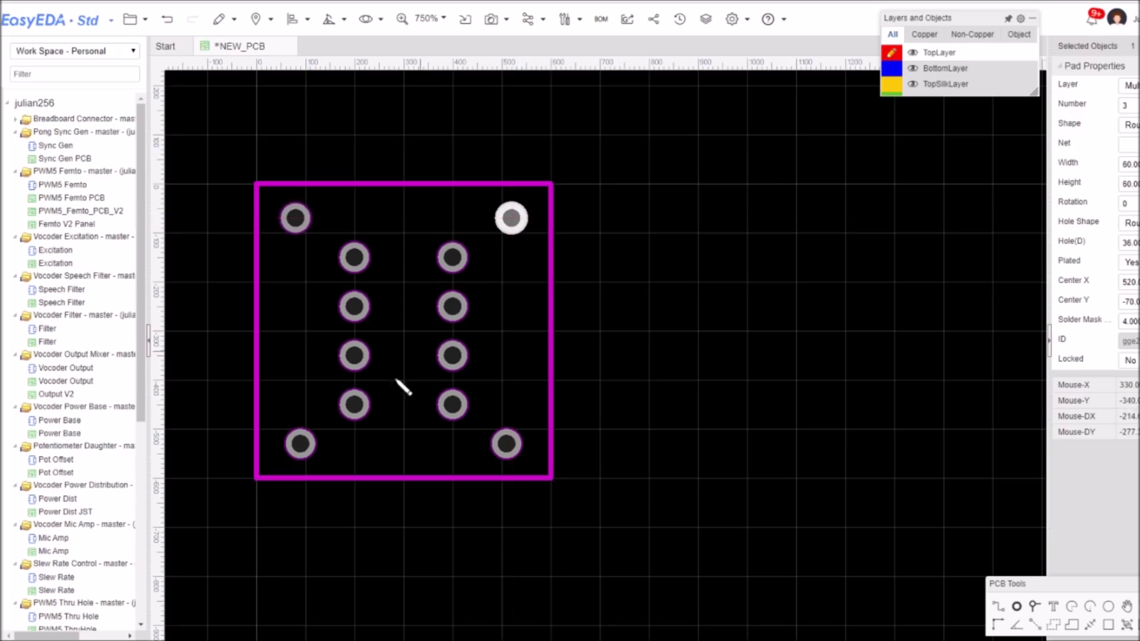
left_click_drag(313, 445, 308, 444)
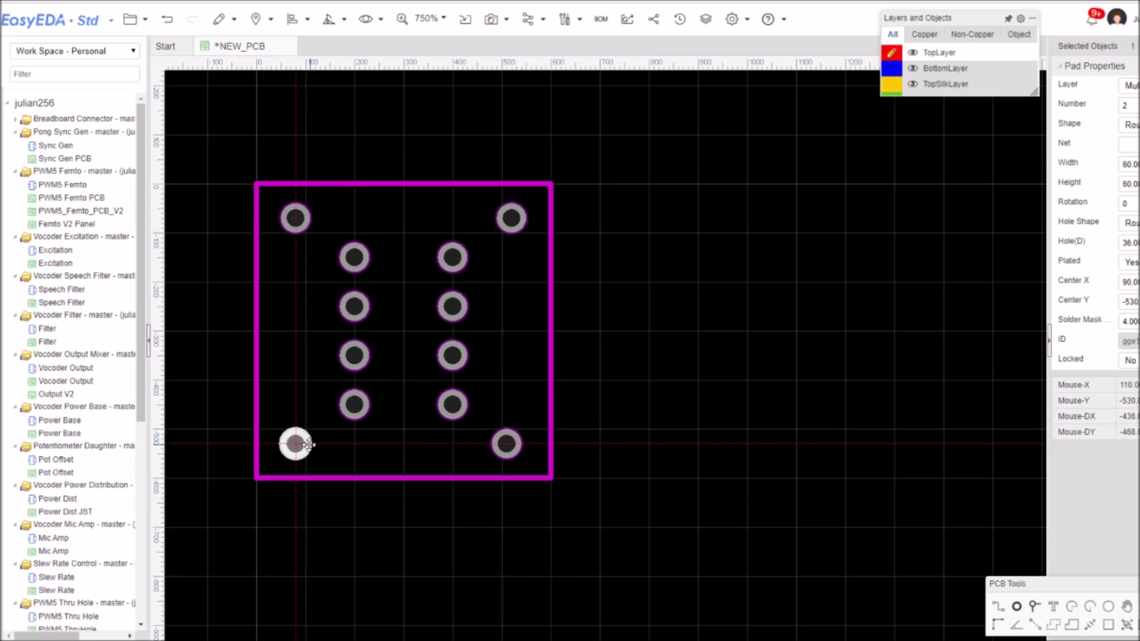
left_click_drag(519, 444, 525, 443)
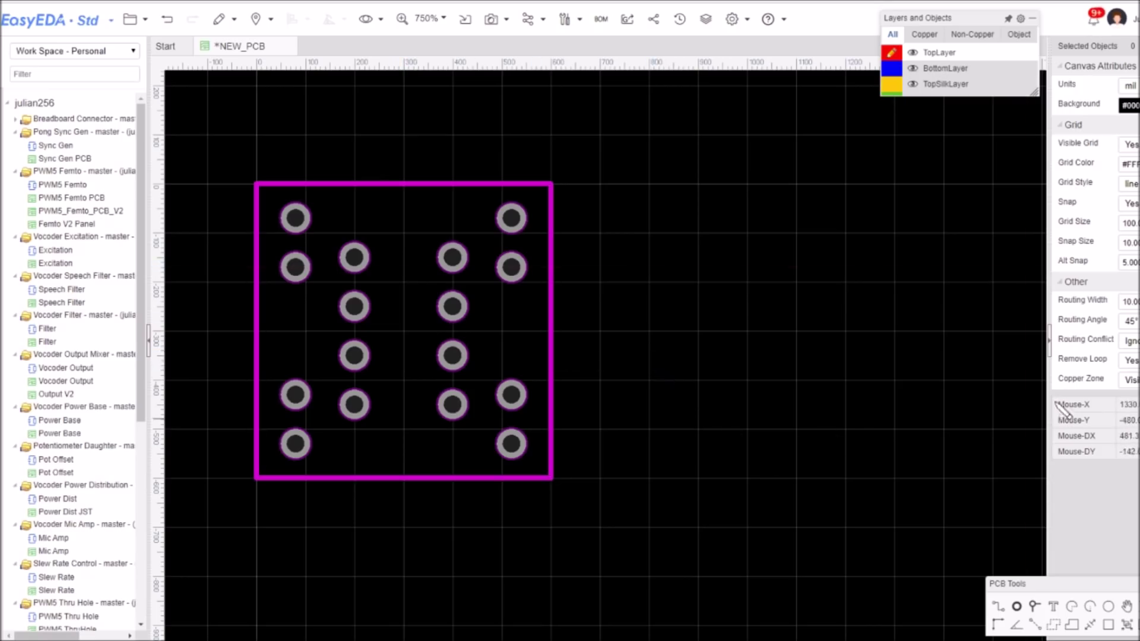
Route 50 mil BottomLayer tracks from the two upper-left outer pads to the first two pads of the left inner column.
key("b")
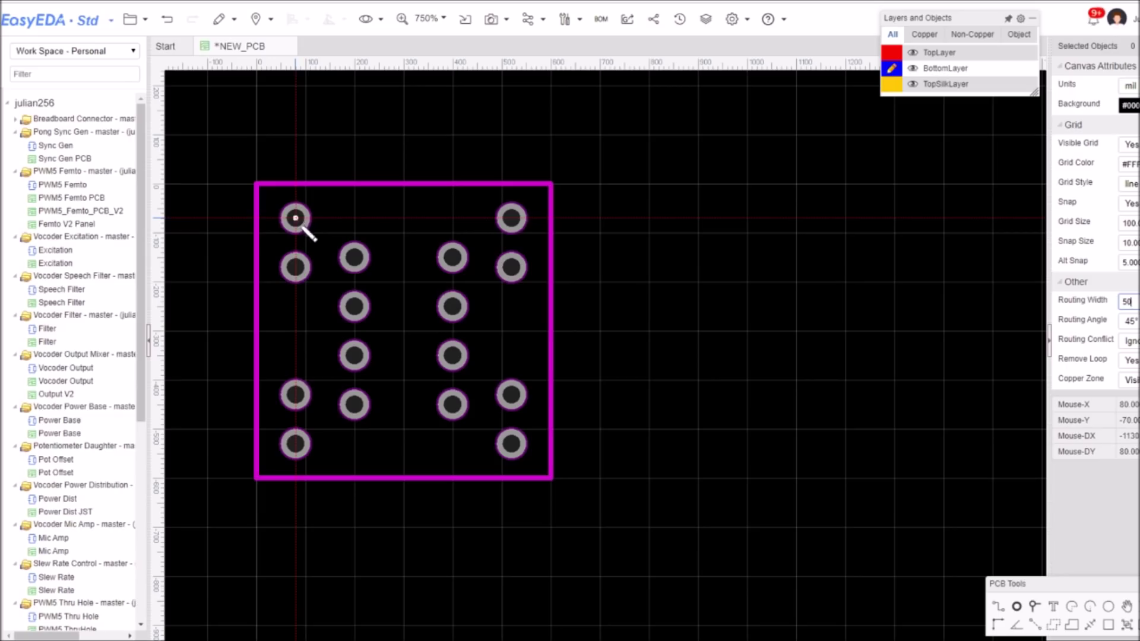
left_click(296, 219)
left_click(354, 258)
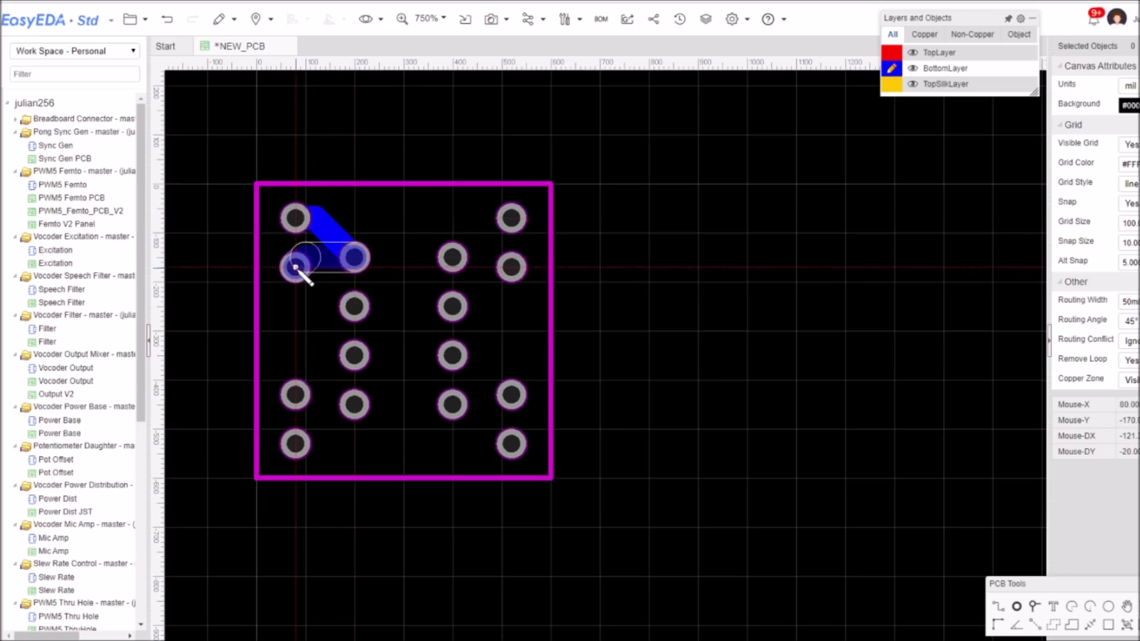
right_click(355, 258)
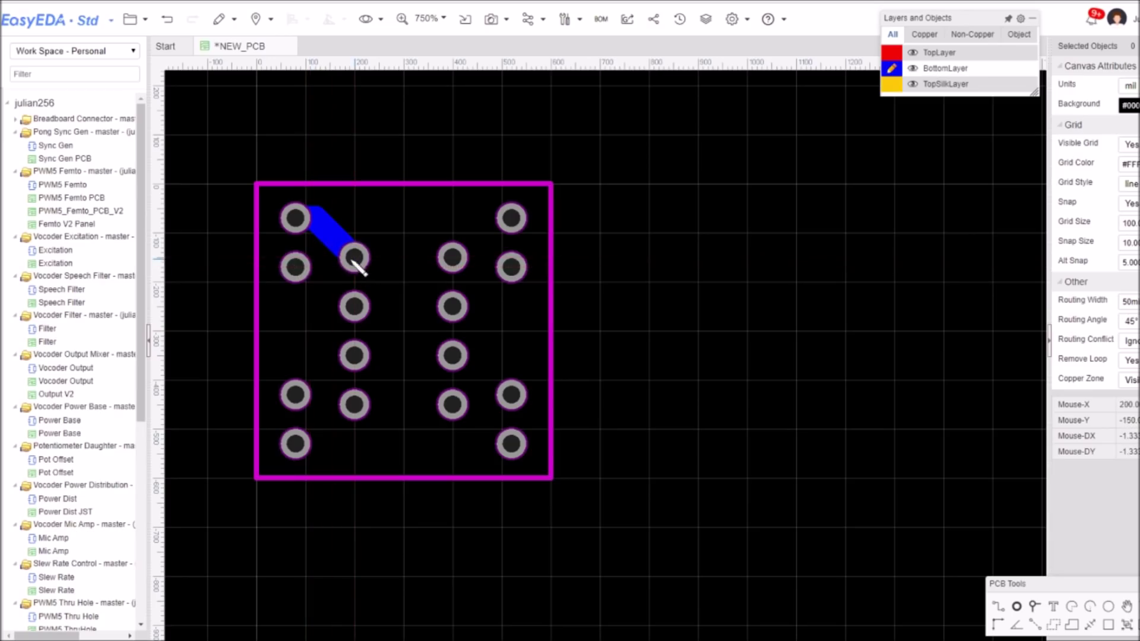
left_click(295, 268)
left_click(354, 306)
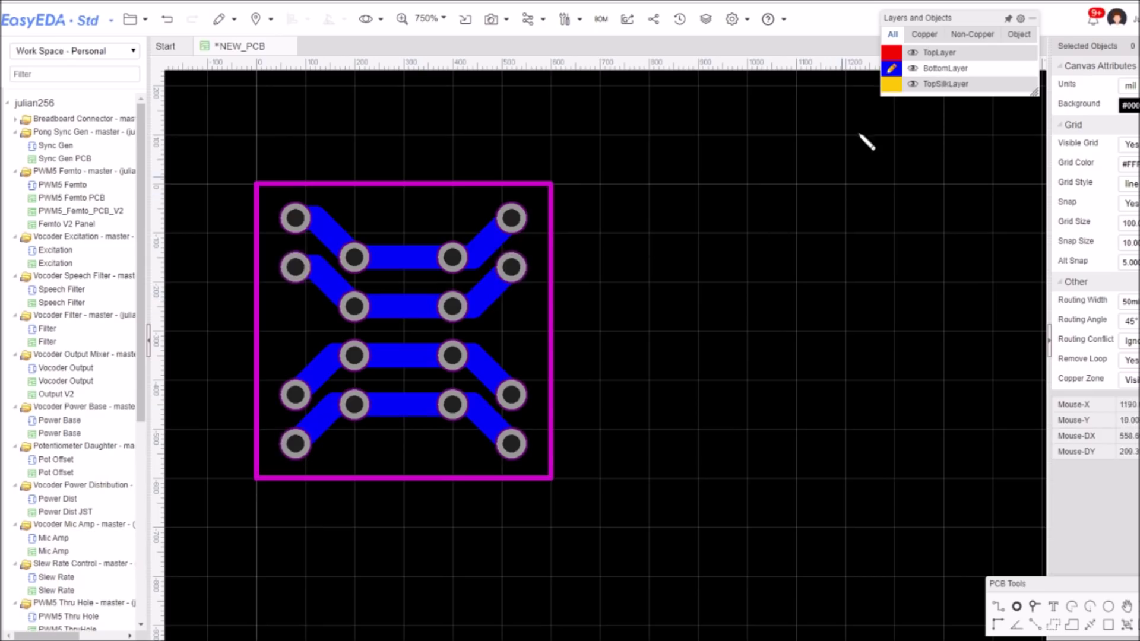
Make TopLayer the active layer for routing.
left_click(897, 57)
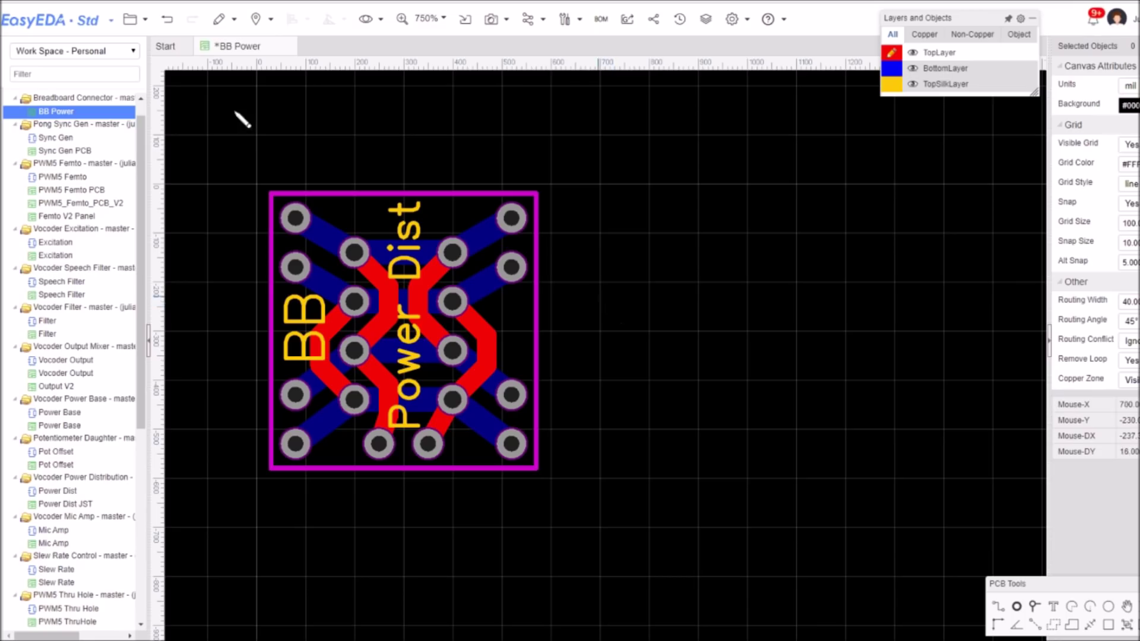
Save the BB Power board.
left_click(133, 27)
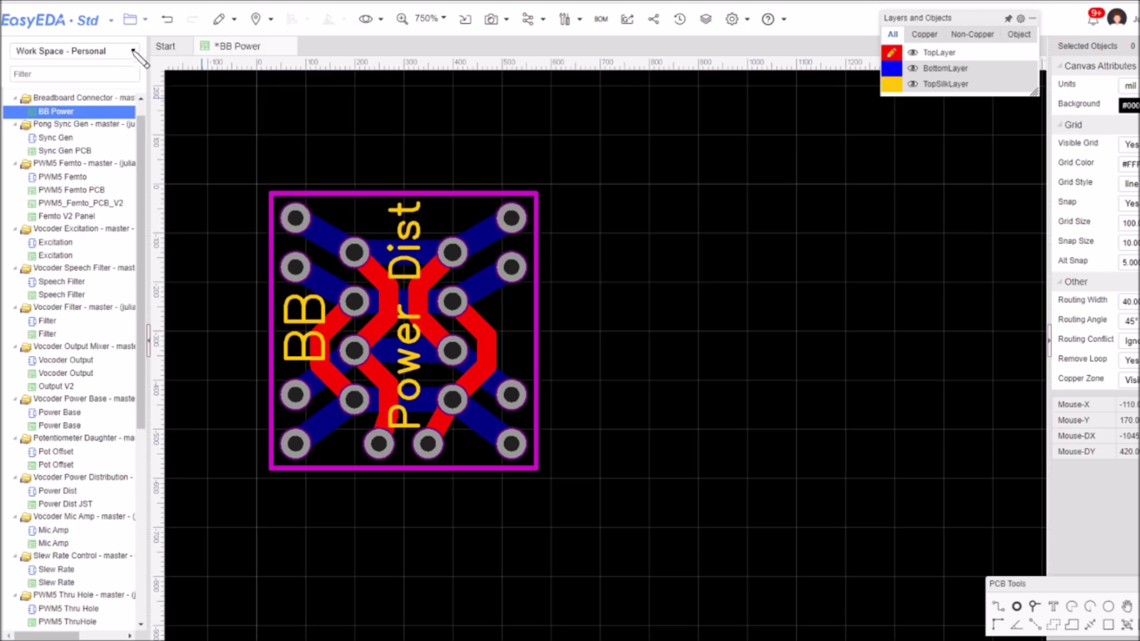
left_click(132, 26)
left_click(132, 27)
left_click(132, 26)
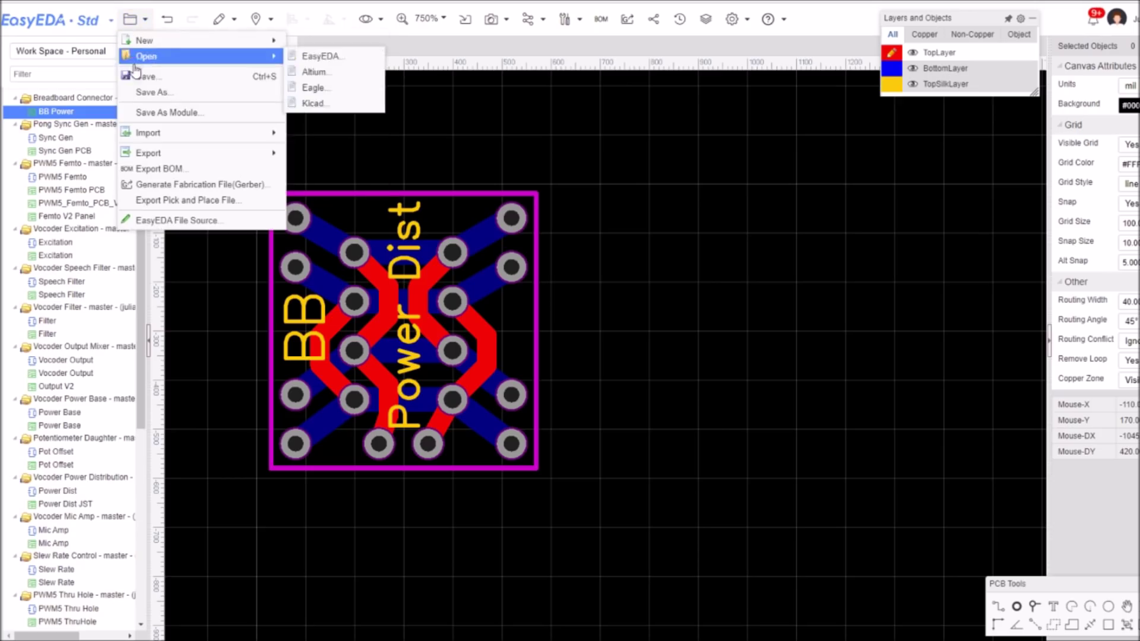
left_click(134, 78)
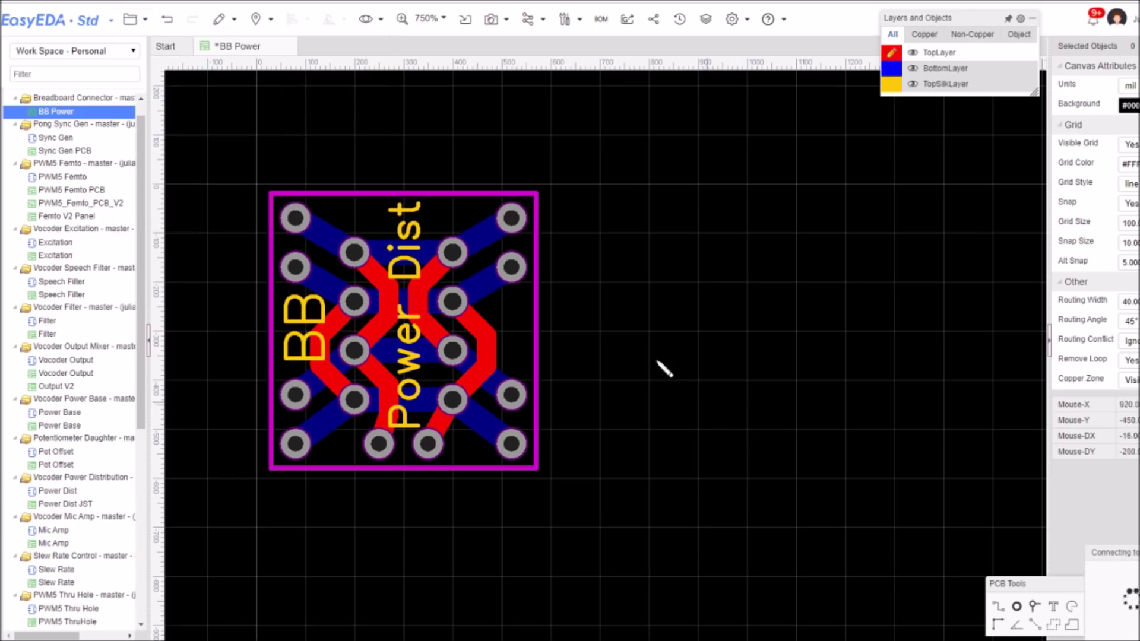